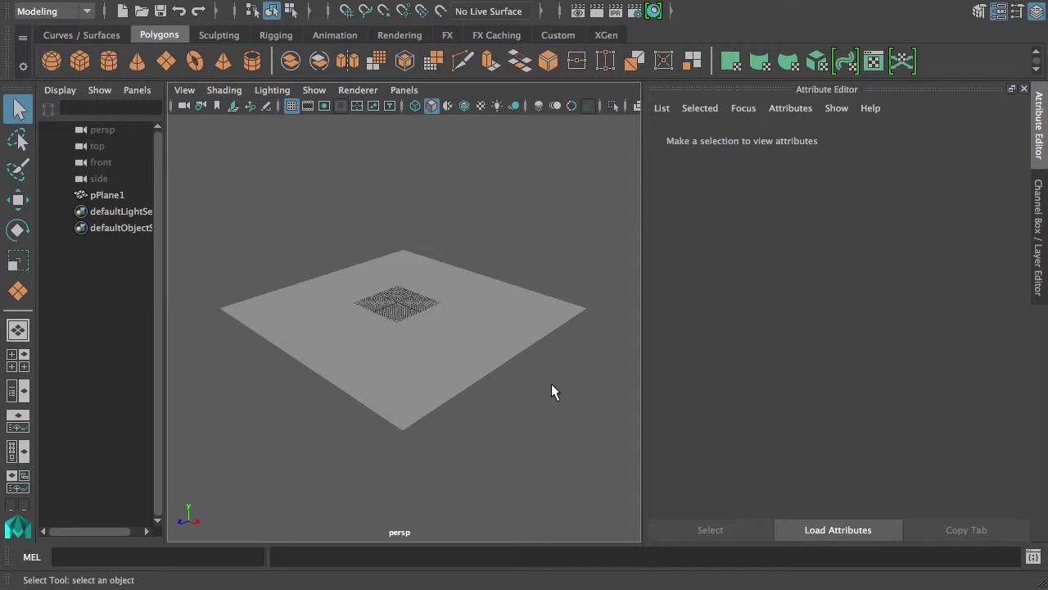
Select pPlane1 and review its node tabs, ending on polyPlane1's 100 × 100 size and subdivisions
click(501, 375)
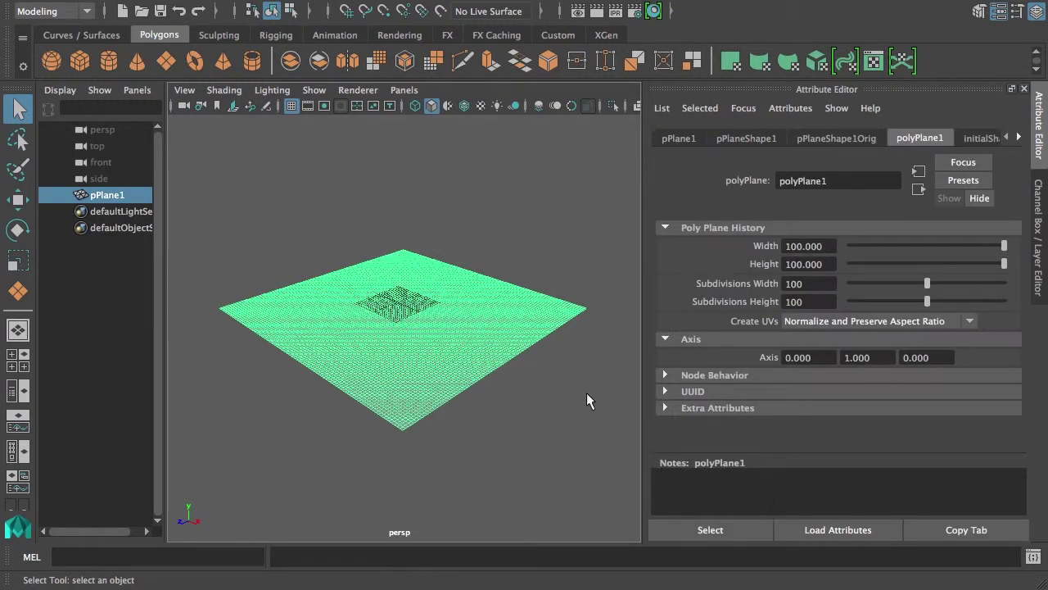
click(676, 138)
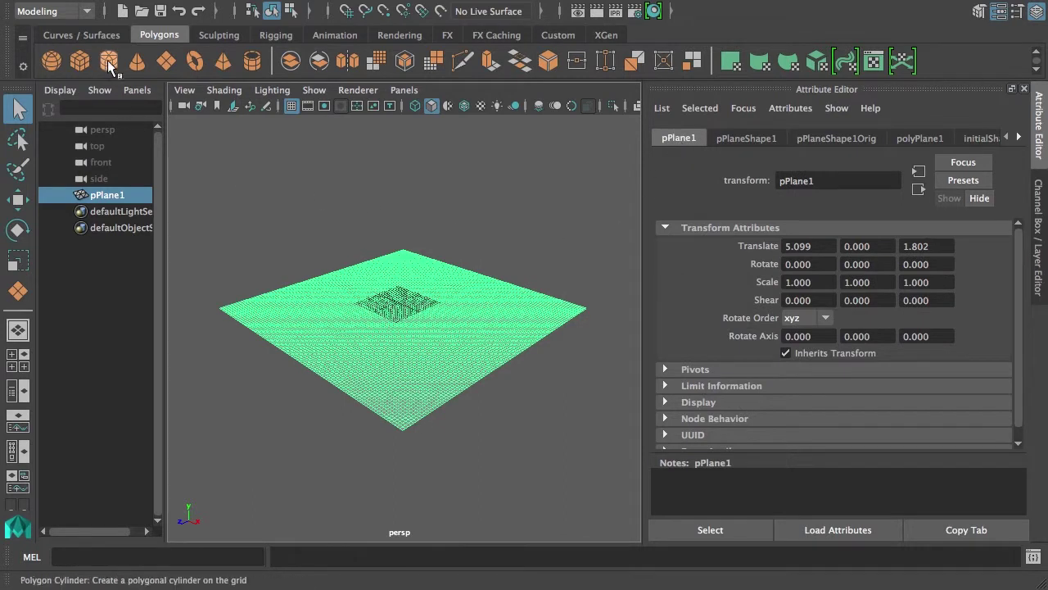
click(746, 137)
click(830, 141)
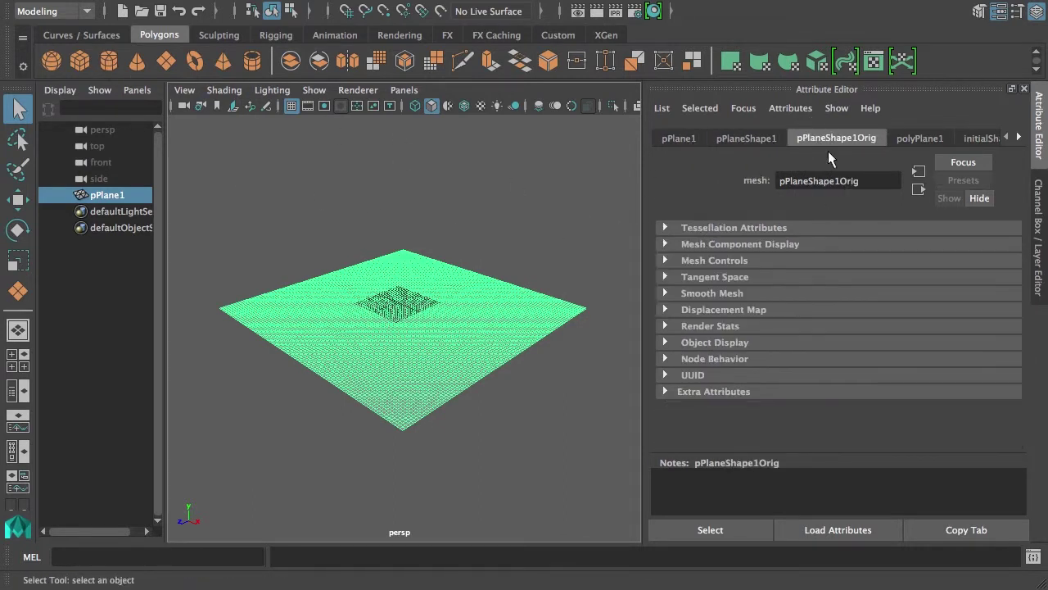
click(917, 138)
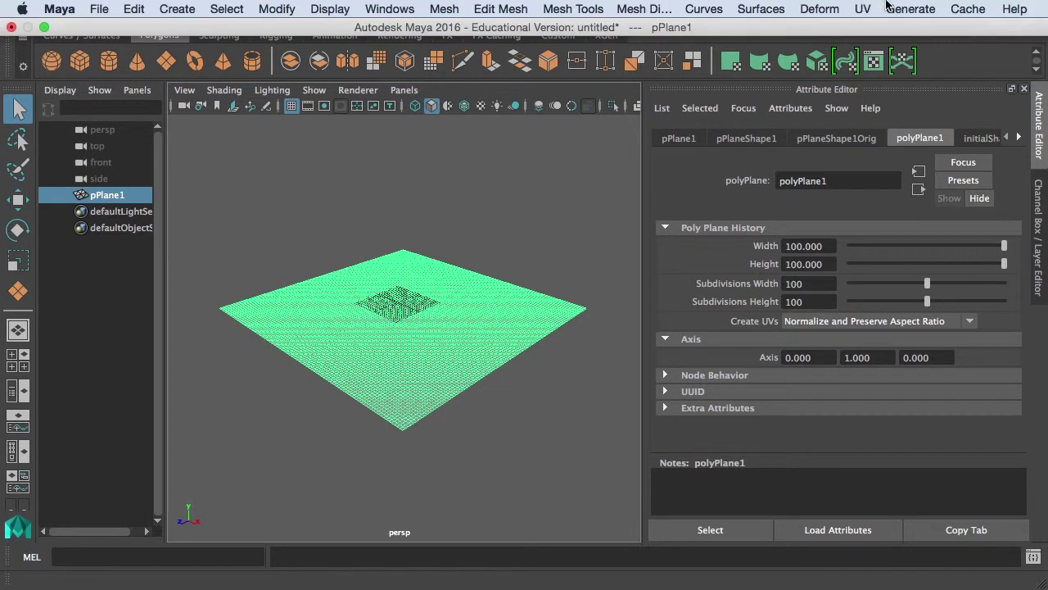
Add a texture deformer to pPlane1 and display the textureDeformer1 settings
click(819, 9)
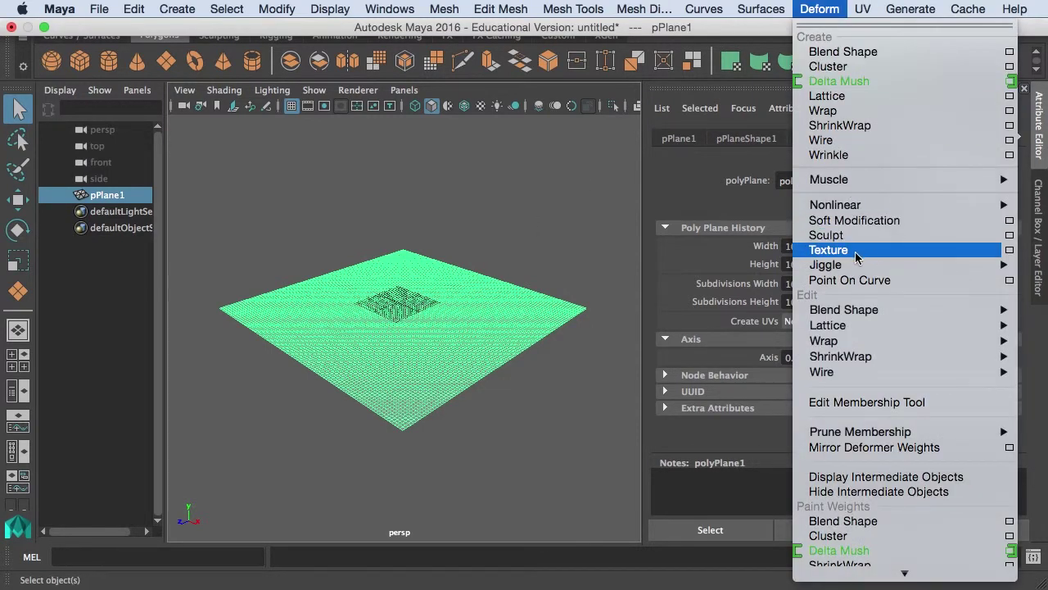
click(849, 250)
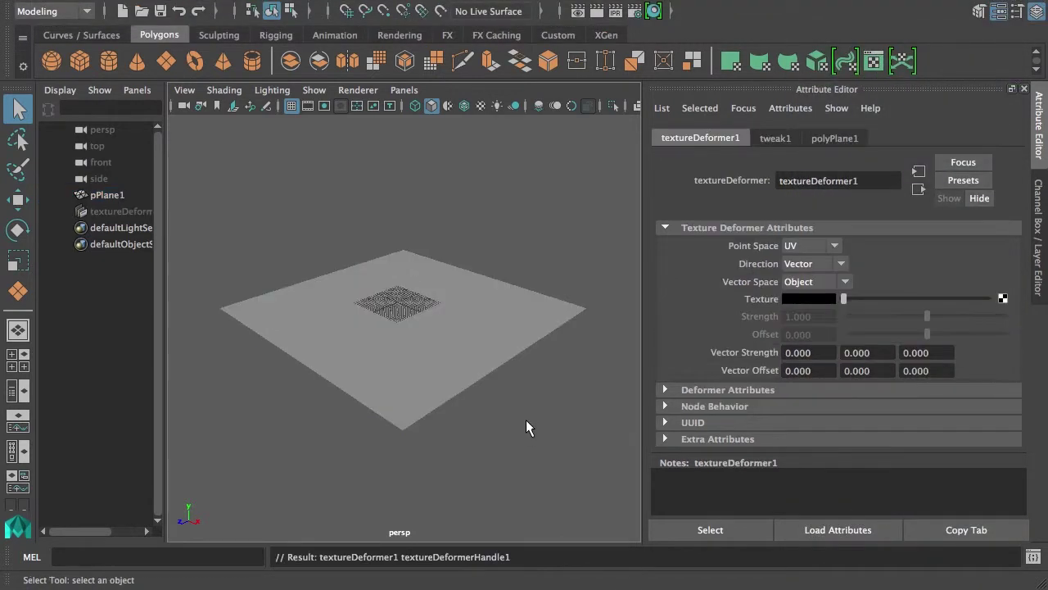
click(435, 360)
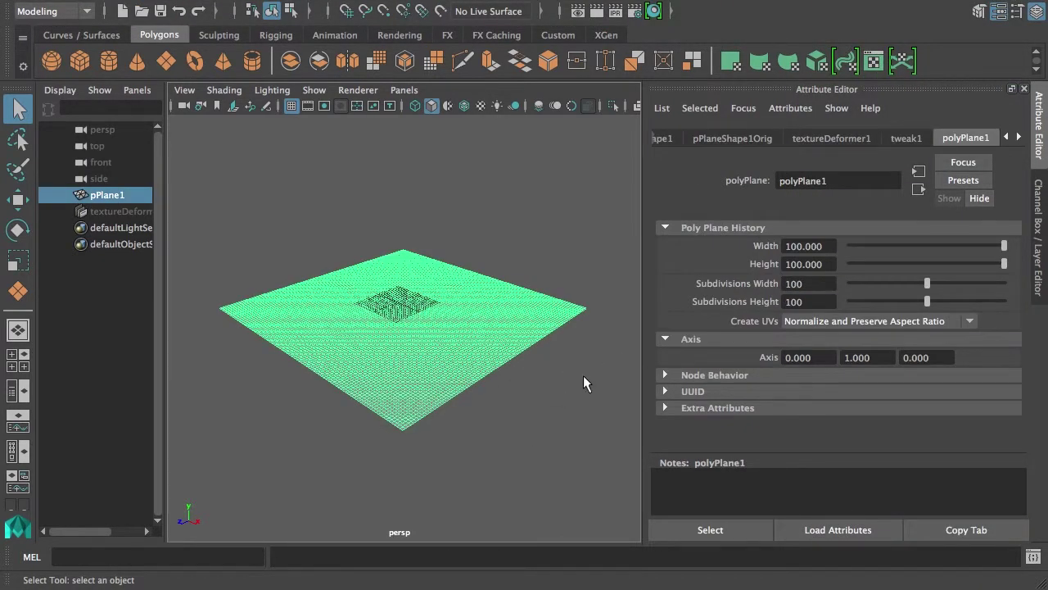
click(852, 139)
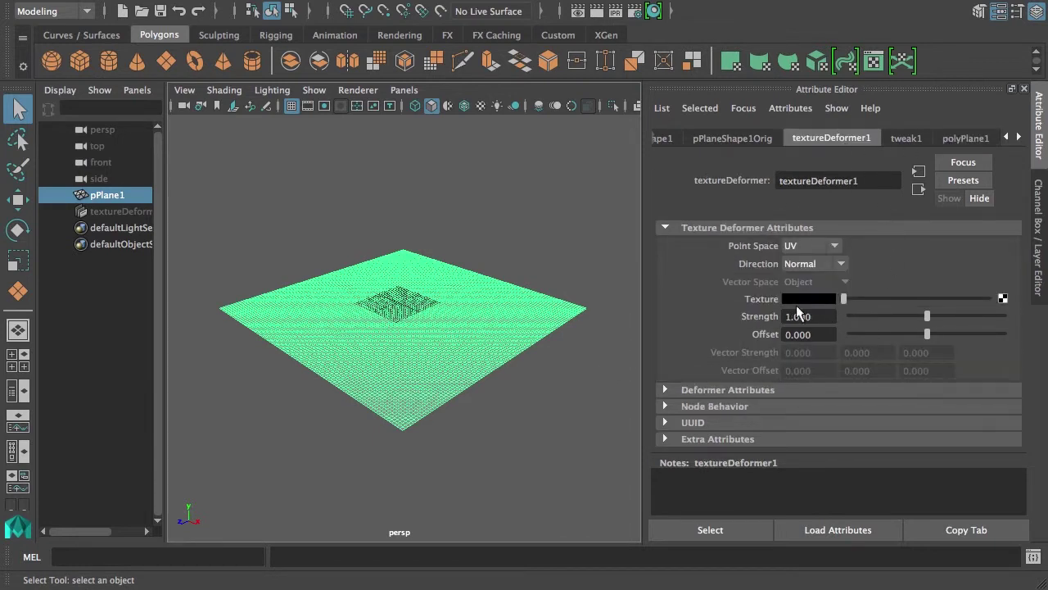
Assign a 2D Ramp texture as the texture deformer's map
click(1002, 299)
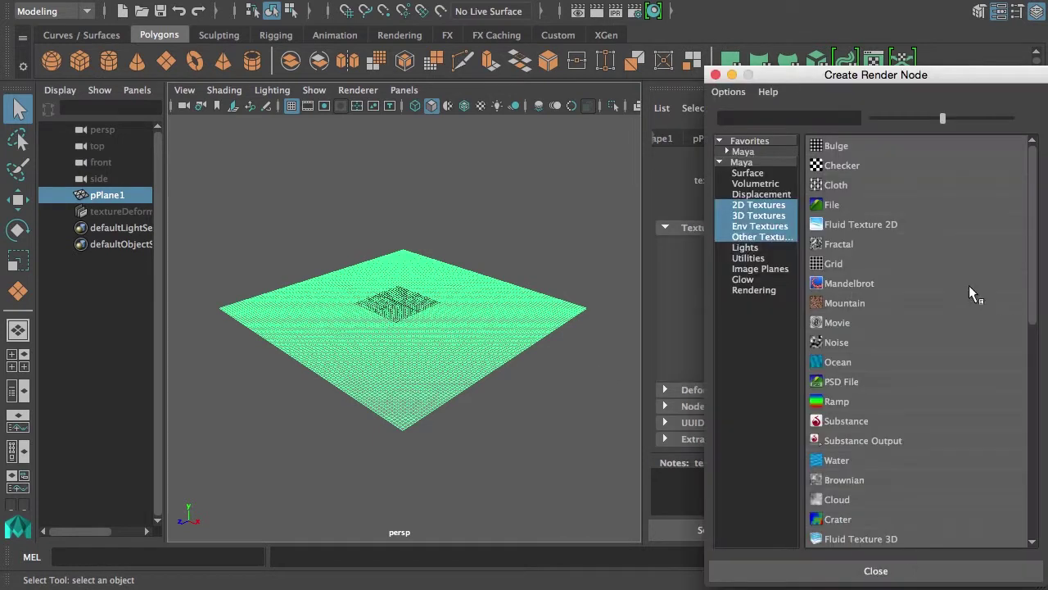
click(772, 205)
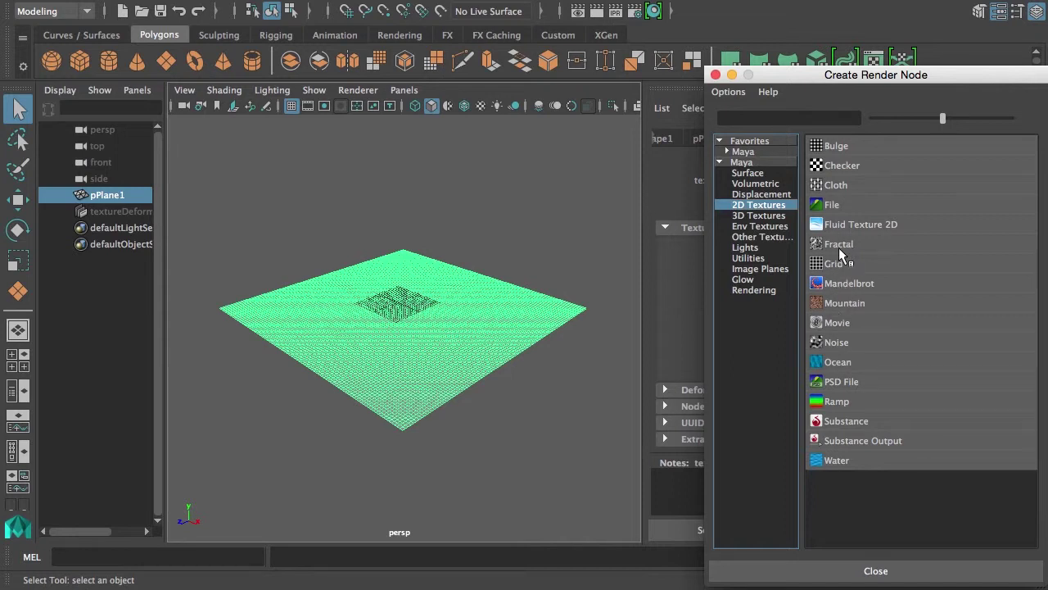
click(851, 401)
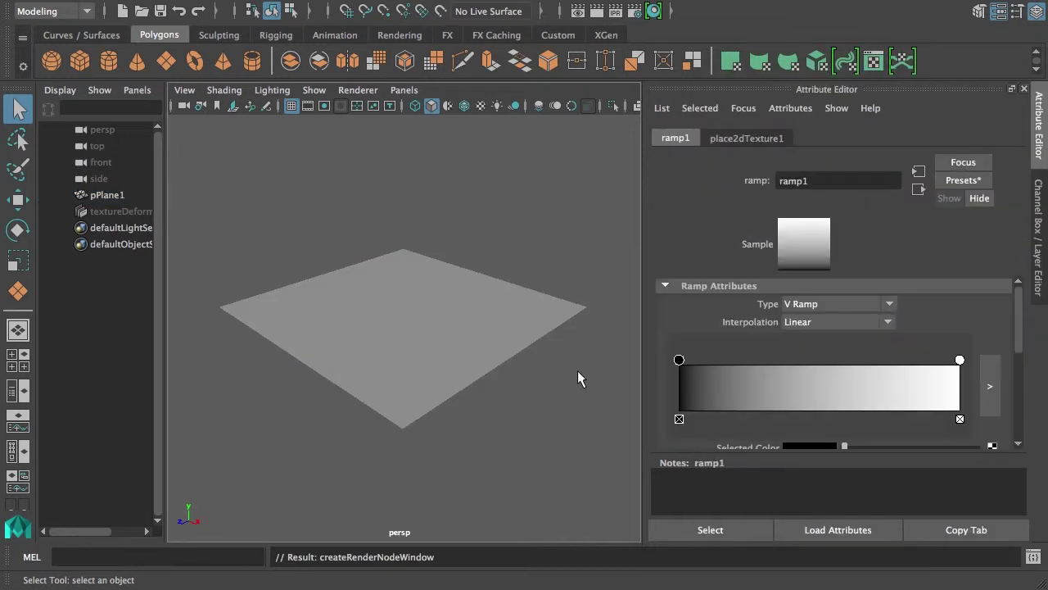
Set textureDeformer1's Strength to 25
click(918, 189)
drag(929, 326, 994, 313)
click(828, 317)
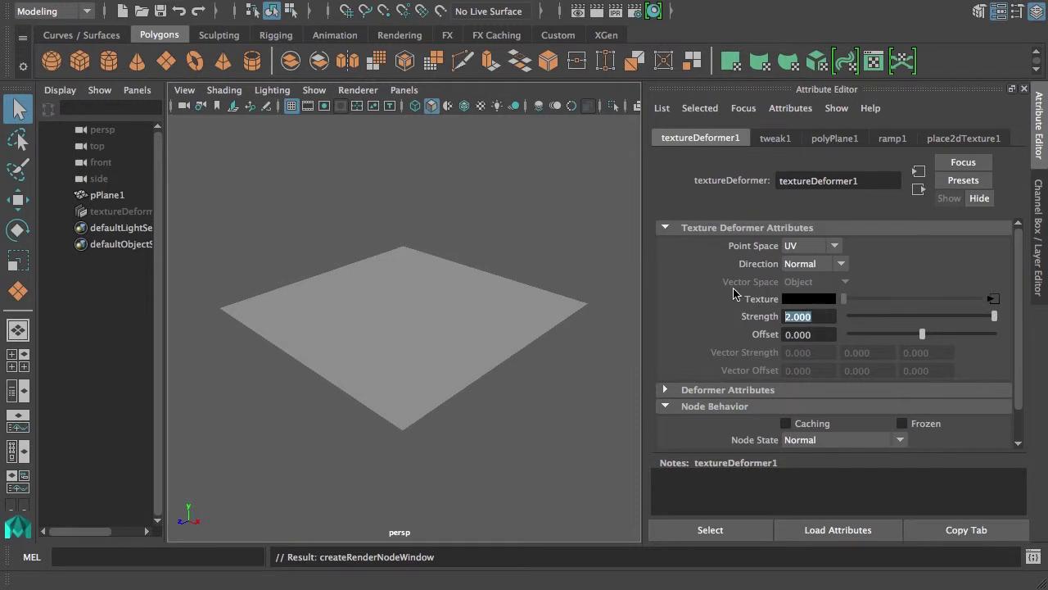
text(25)
key(Return)
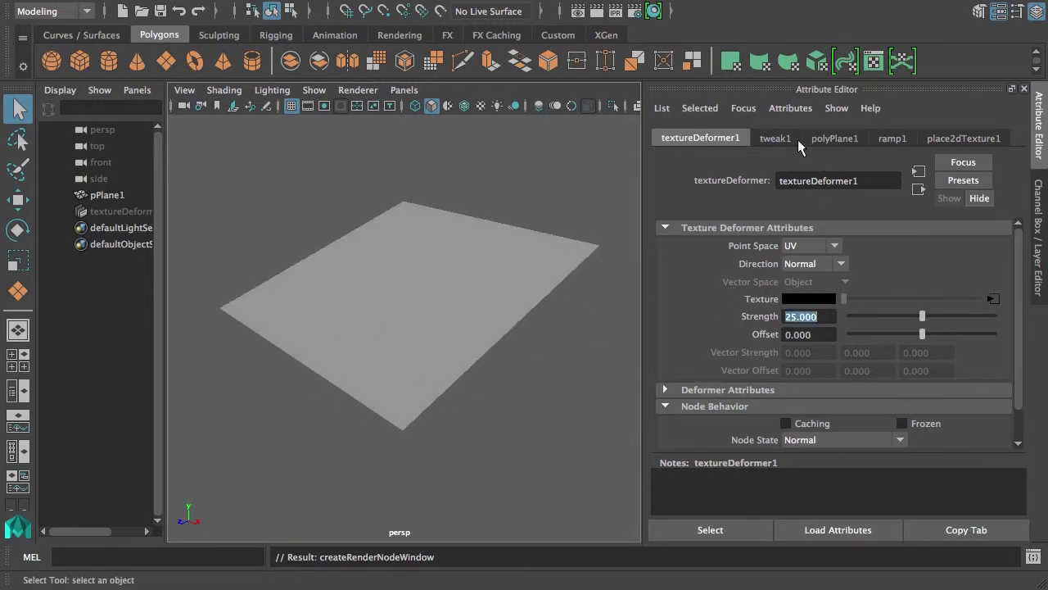
Change ramp1's Type to Circular Ramp
click(994, 296)
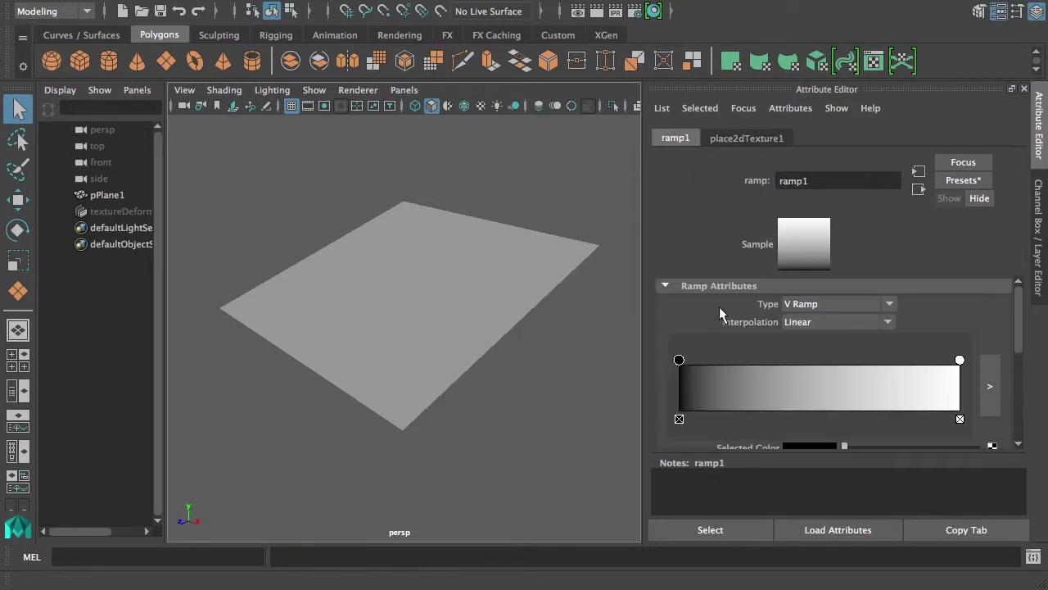
click(839, 302)
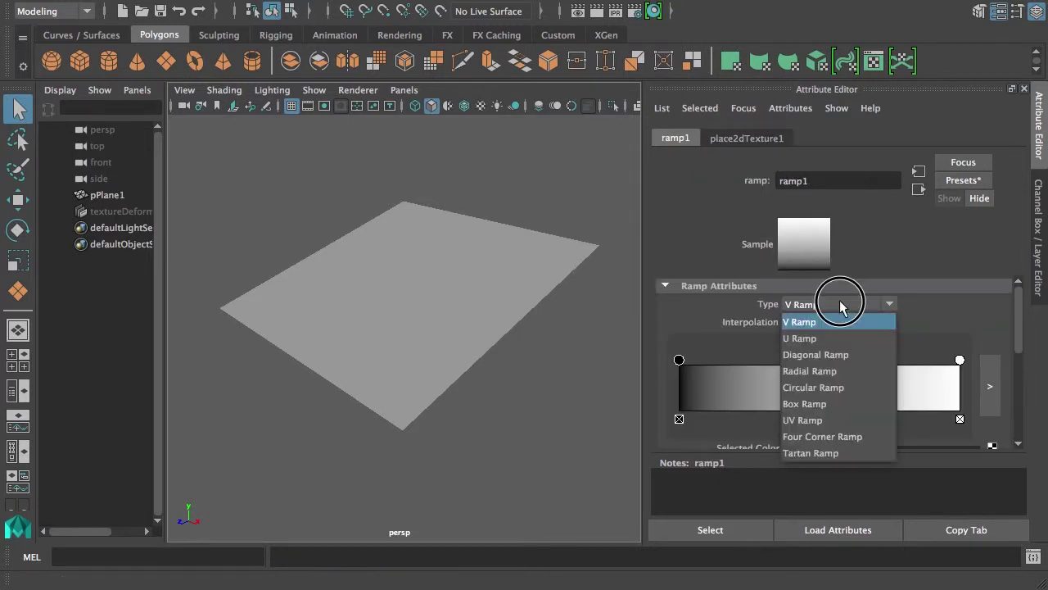
click(849, 373)
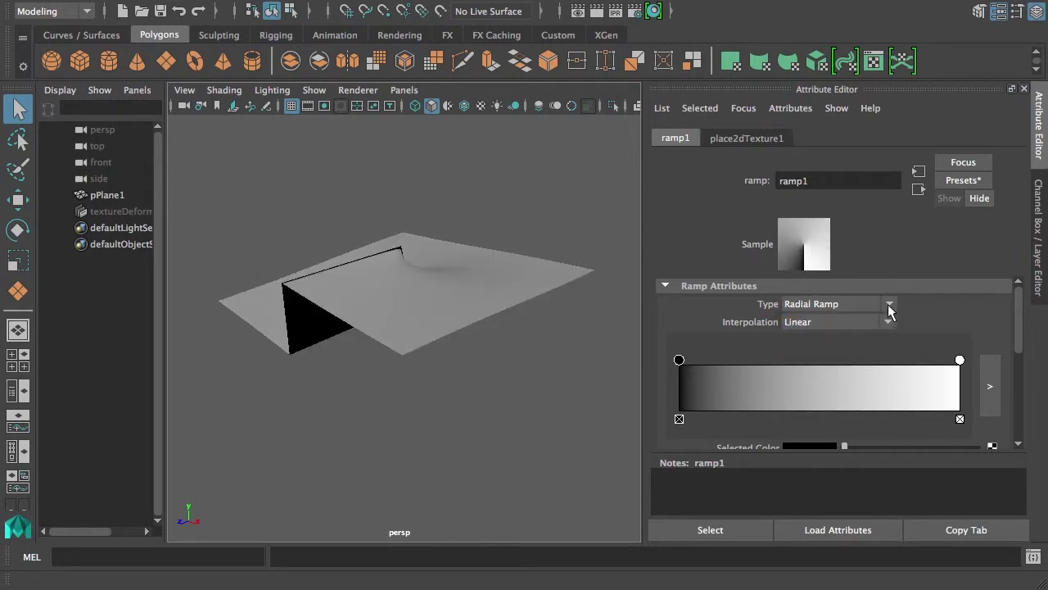
click(884, 315)
click(854, 389)
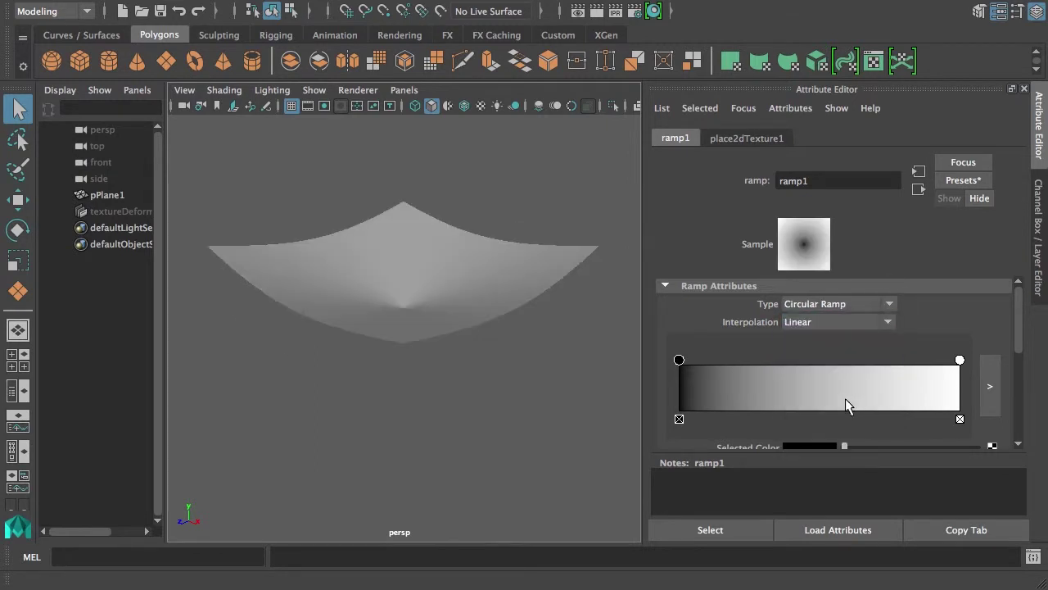
Swap the ramp's white and black entries and pull black inward to about 0.653
drag(679, 360, 1031, 370)
drag(960, 352, 610, 355)
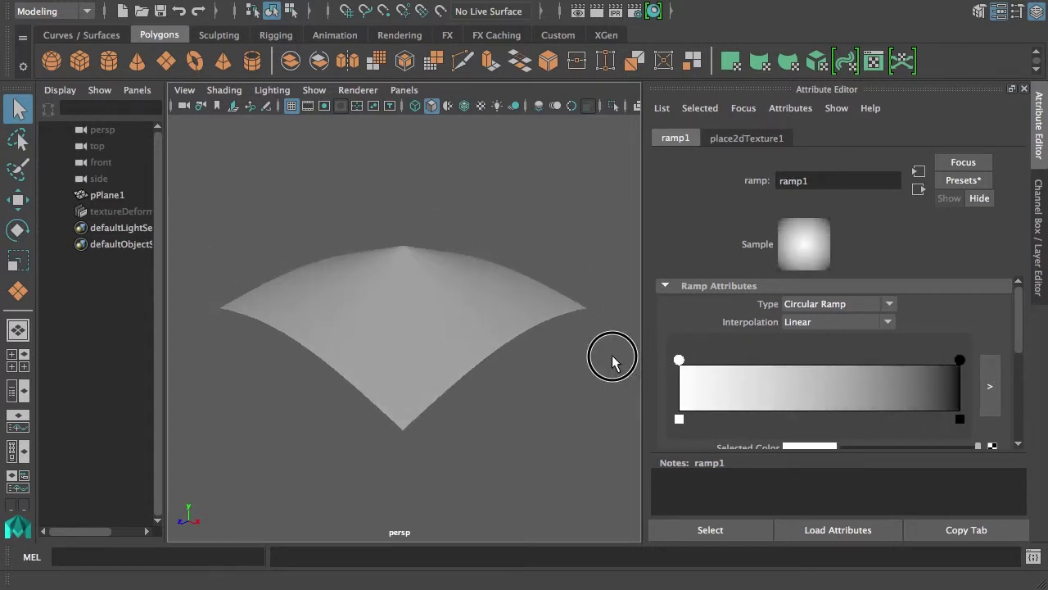
alt+drag(484, 368, 547, 372)
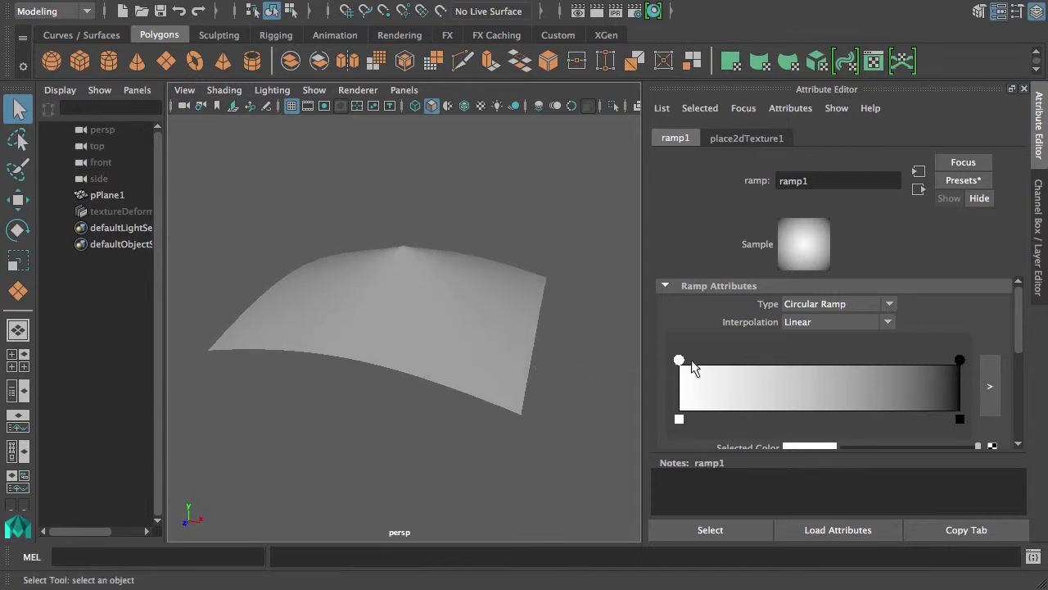
drag(960, 359, 864, 374)
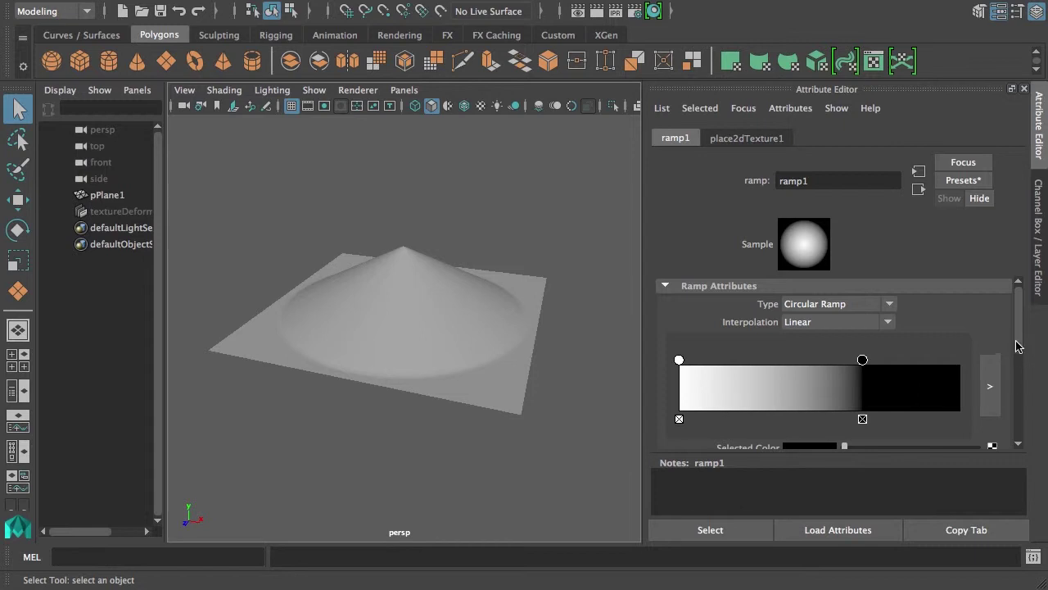
mouse_move(1019, 344)
mouse_down()
mouse_move(1031, 418)
mouse_move(1018, 342)
mouse_up()
Set ramp1's interpolation to Smooth for a rounded falloff
click(679, 360)
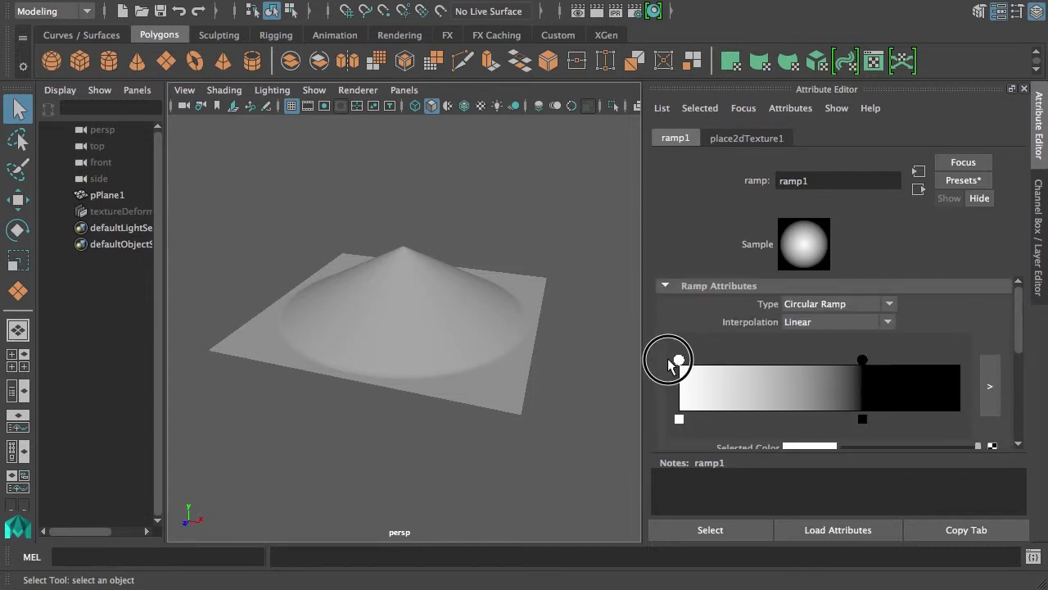
click(891, 323)
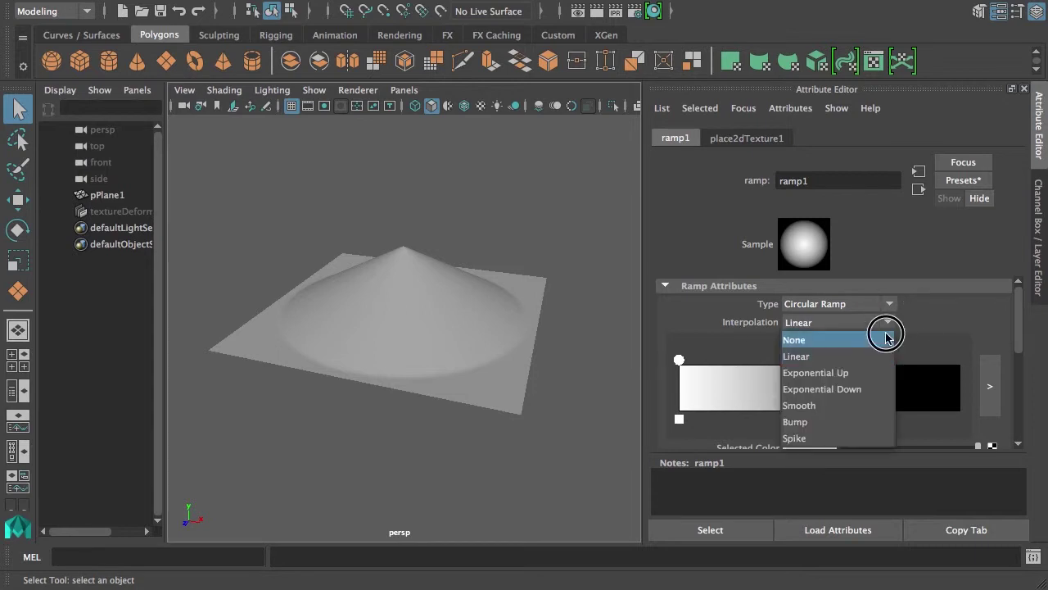
click(857, 401)
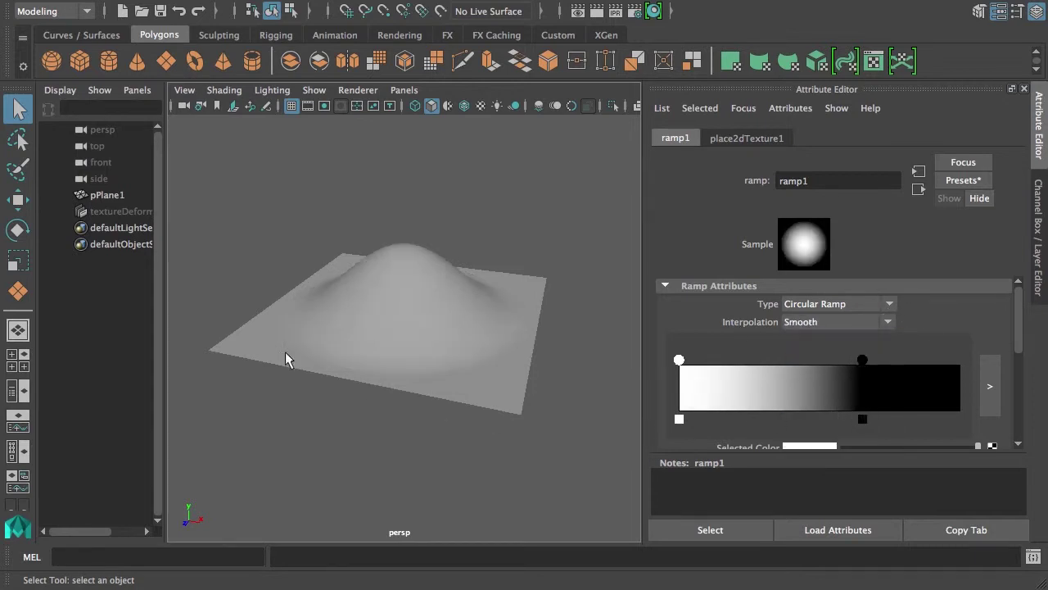
Select pPlane1 to check it, deselect, and tumble around the hill
click(474, 375)
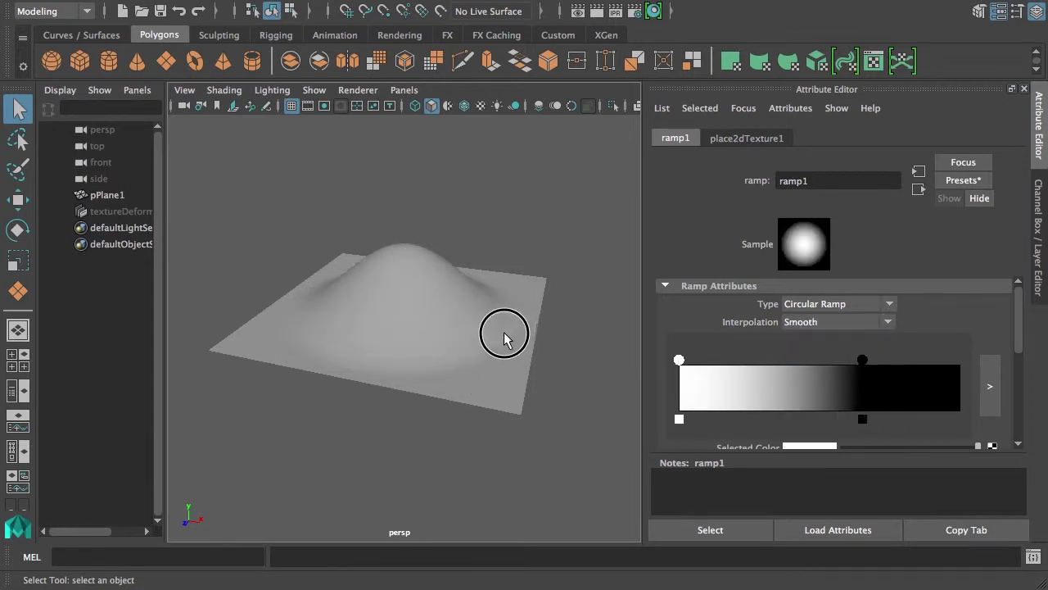
click(461, 362)
click(463, 414)
alt+drag(464, 415, 475, 364)
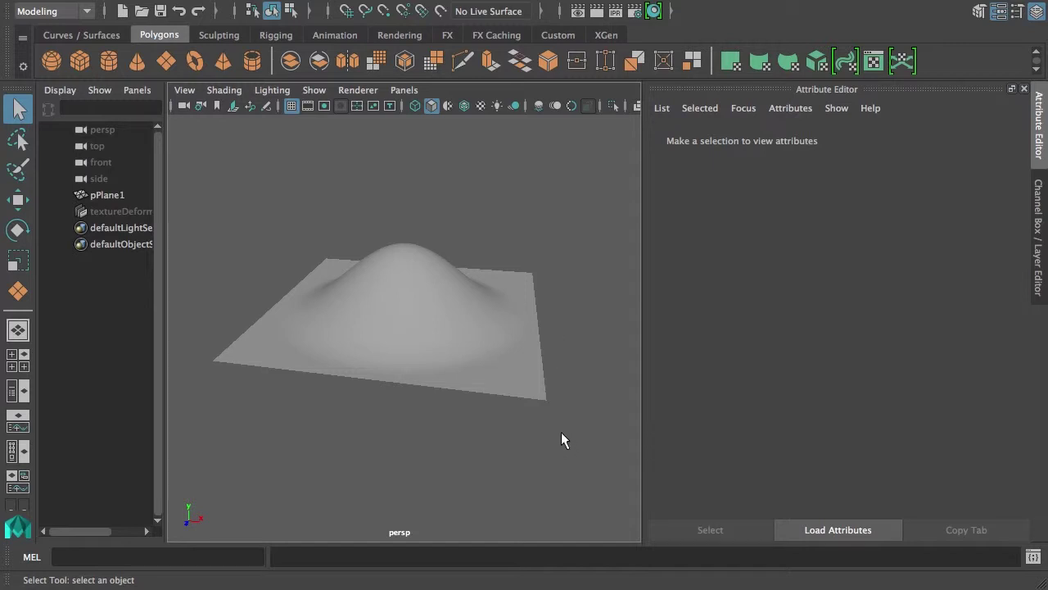
click(1038, 228)
Follow textureDeformer1's texture to ramp1 and map its white colour to a Fractal texture
click(660, 313)
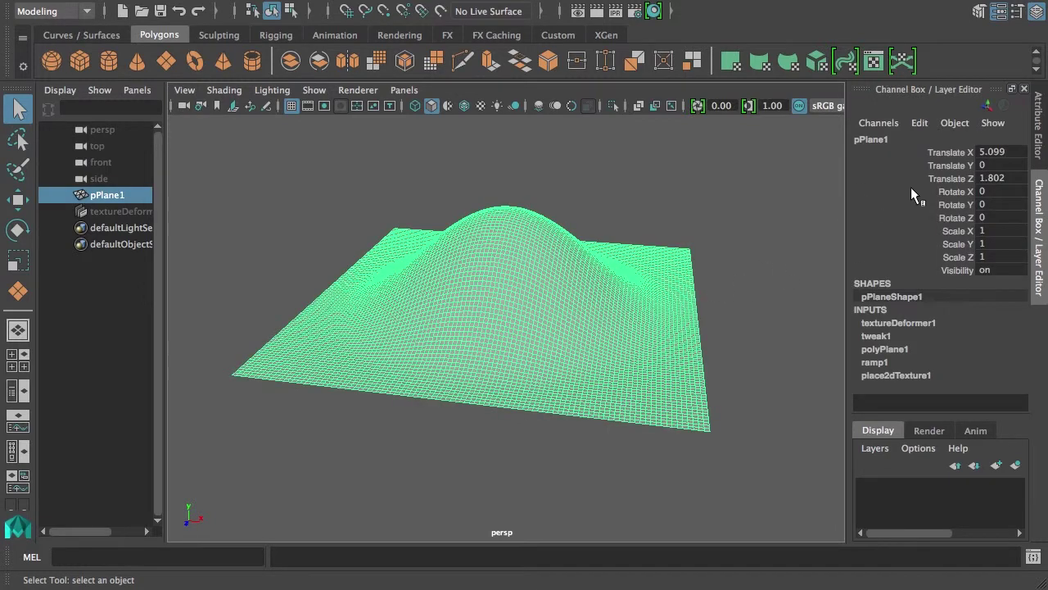
click(1038, 138)
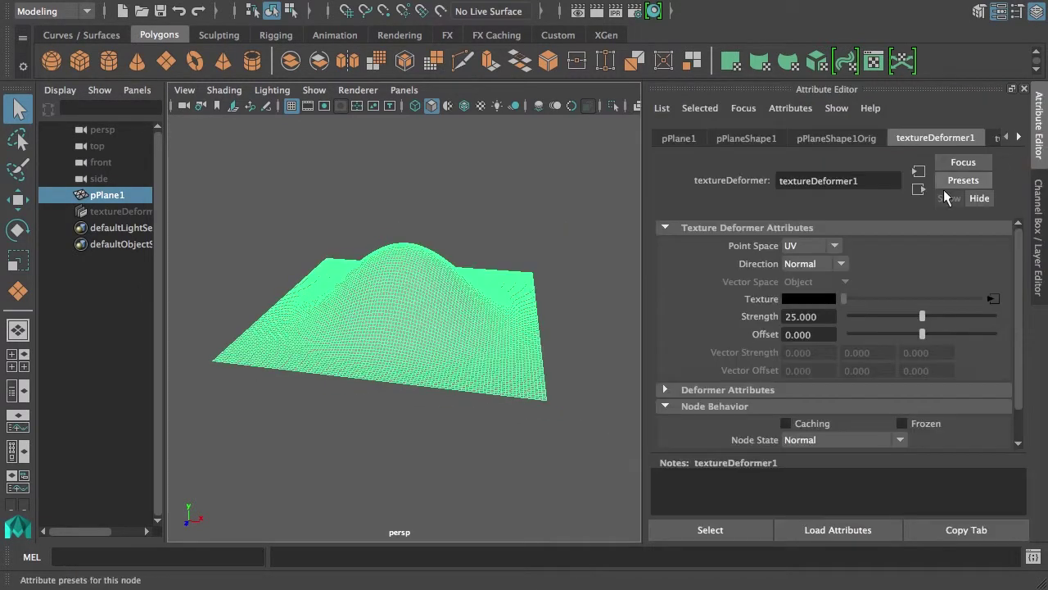
click(993, 299)
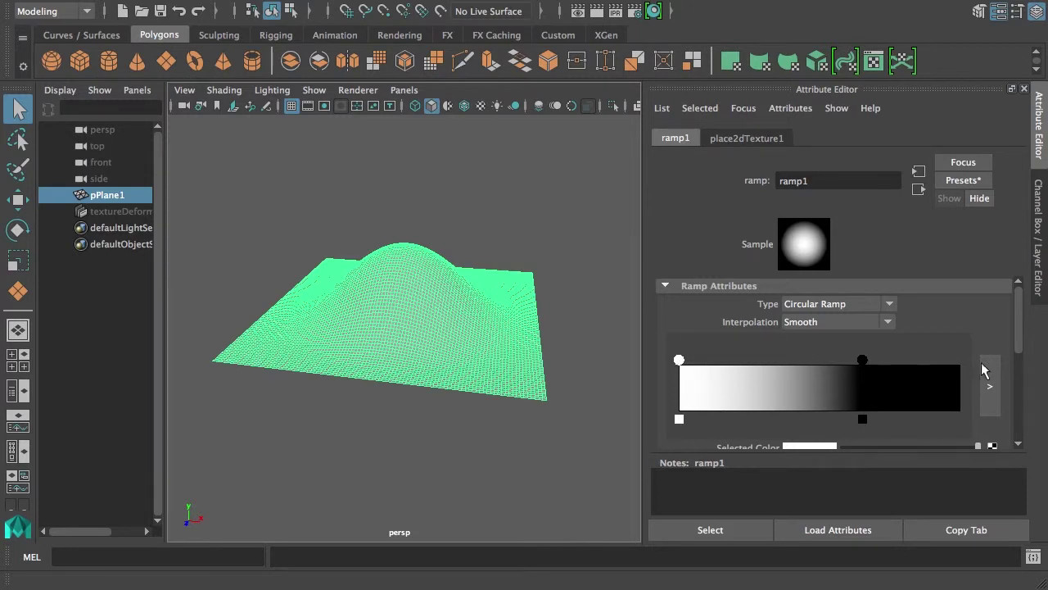
drag(1026, 346, 1020, 375)
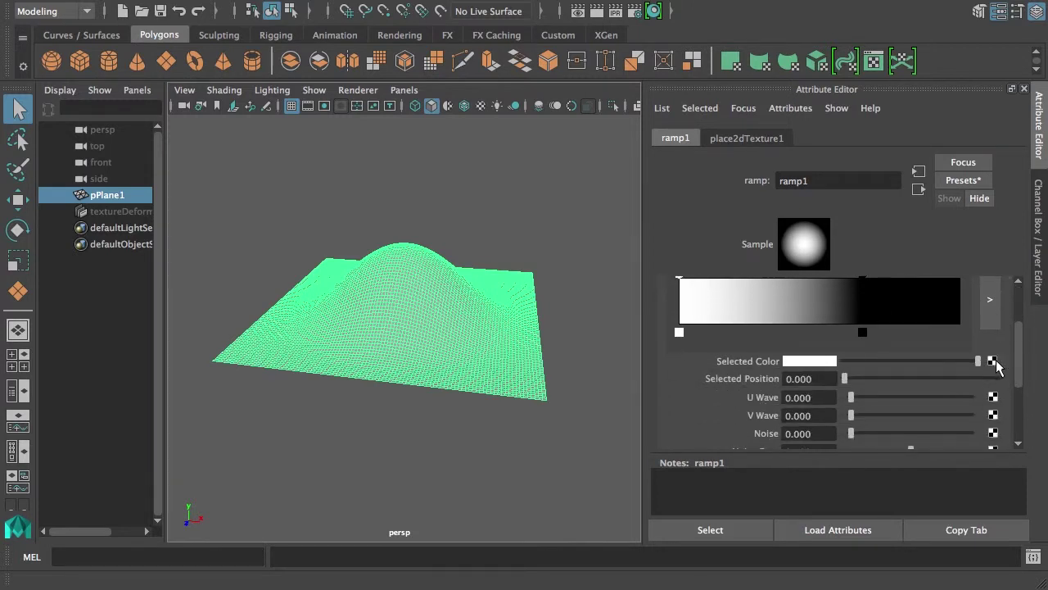
click(993, 361)
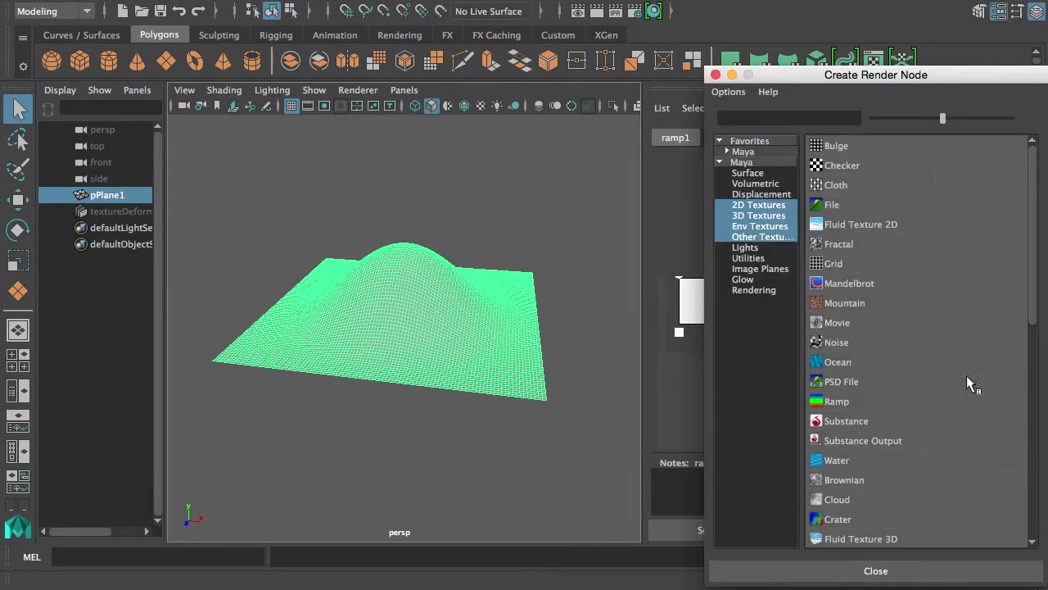
click(760, 205)
click(842, 243)
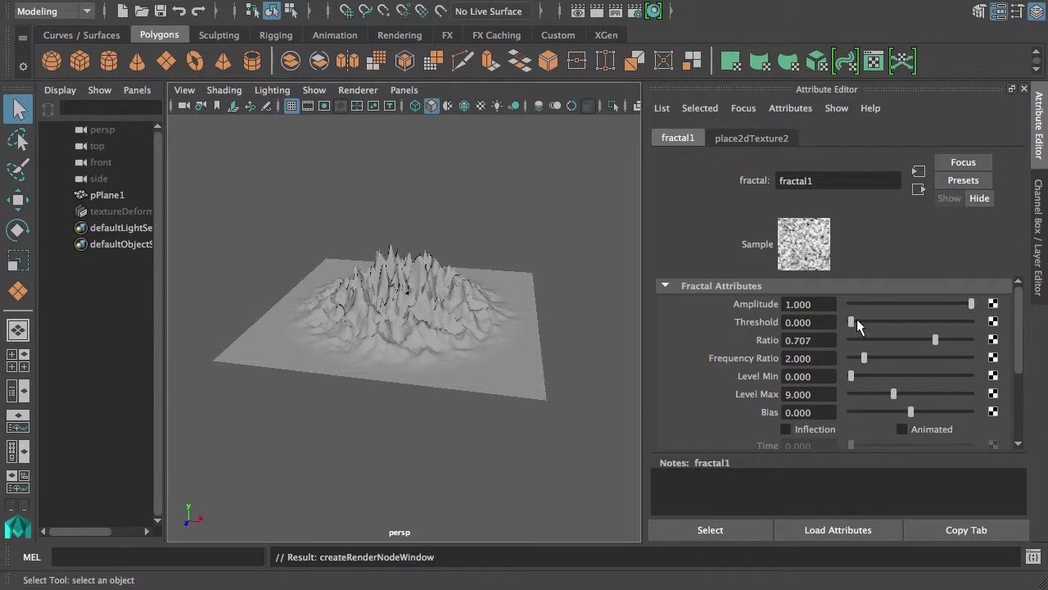
Test Threshold, then set fractal1's Ratio to 0.055 and Frequency Ratio to 3.359
mouse_move(852, 323)
mouse_down()
mouse_move(868, 323)
mouse_move(851, 322)
mouse_up()
drag(913, 340, 869, 338)
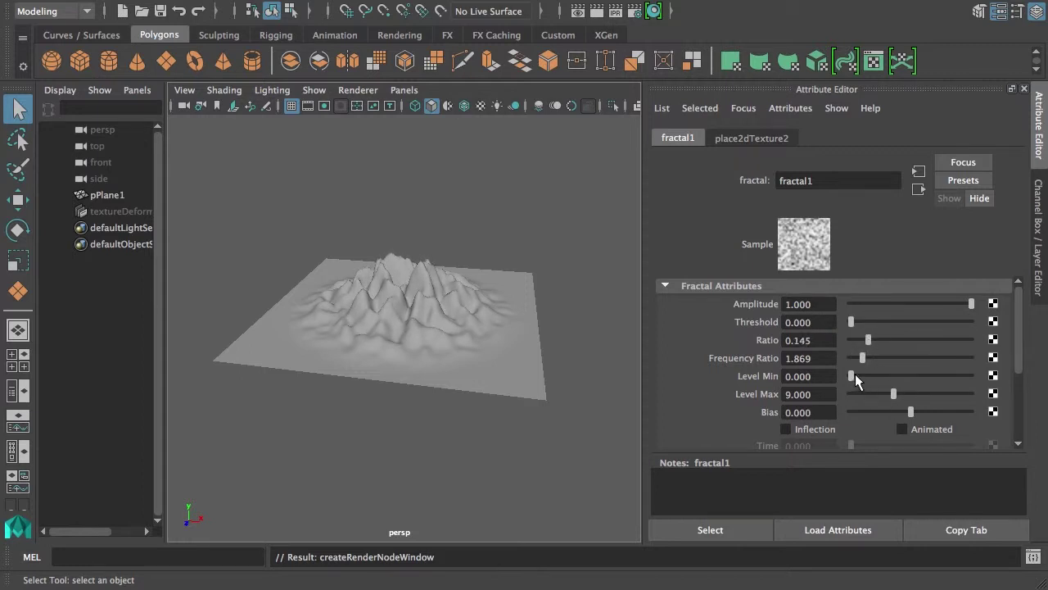
drag(851, 375, 857, 339)
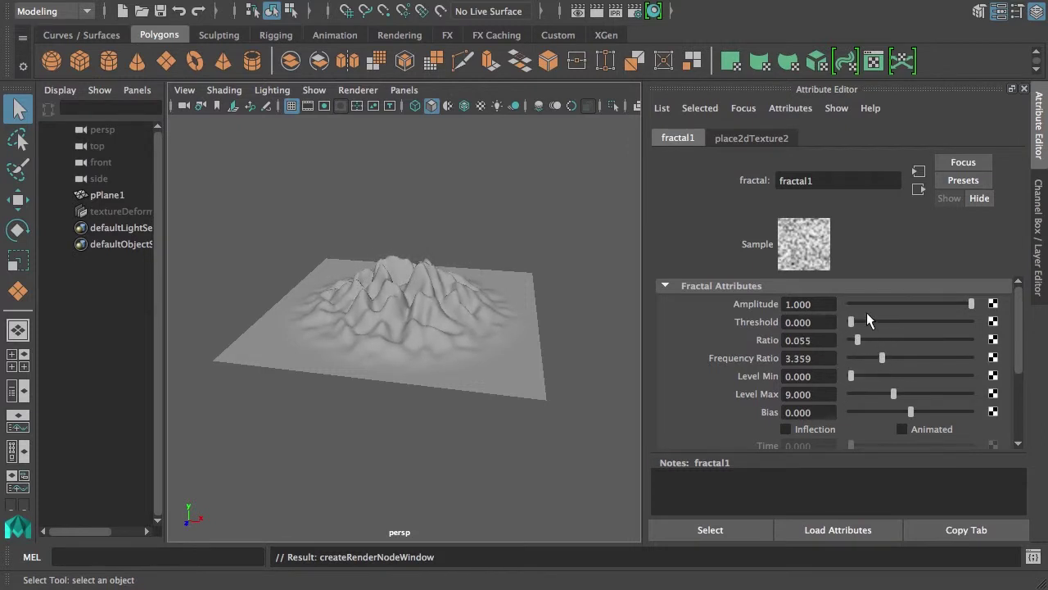
click(752, 138)
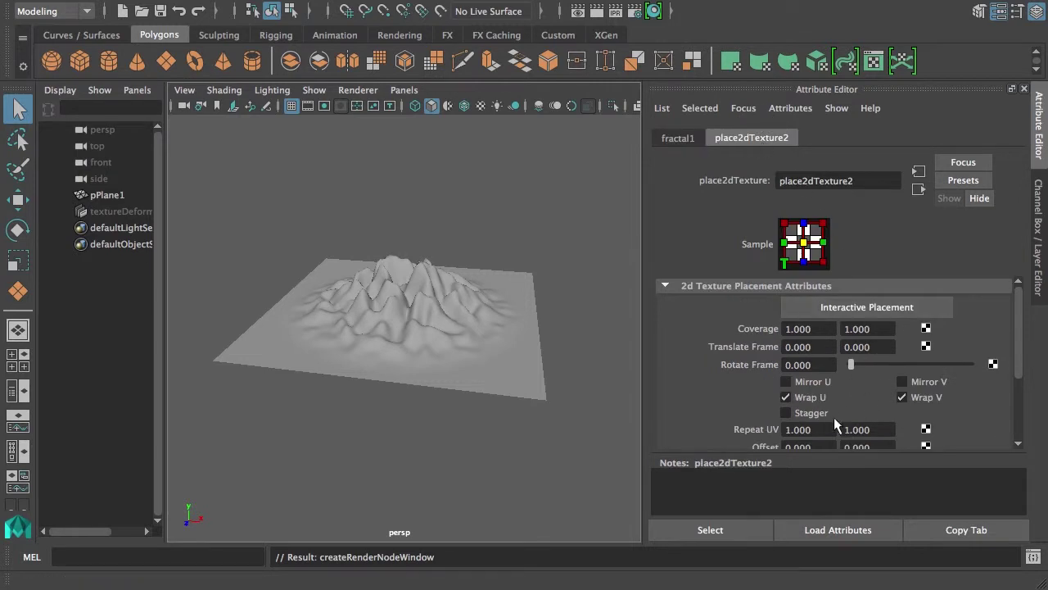
Rotate place2dTexture2's UV placement to 52.138
scroll(982, 407, down, 4)
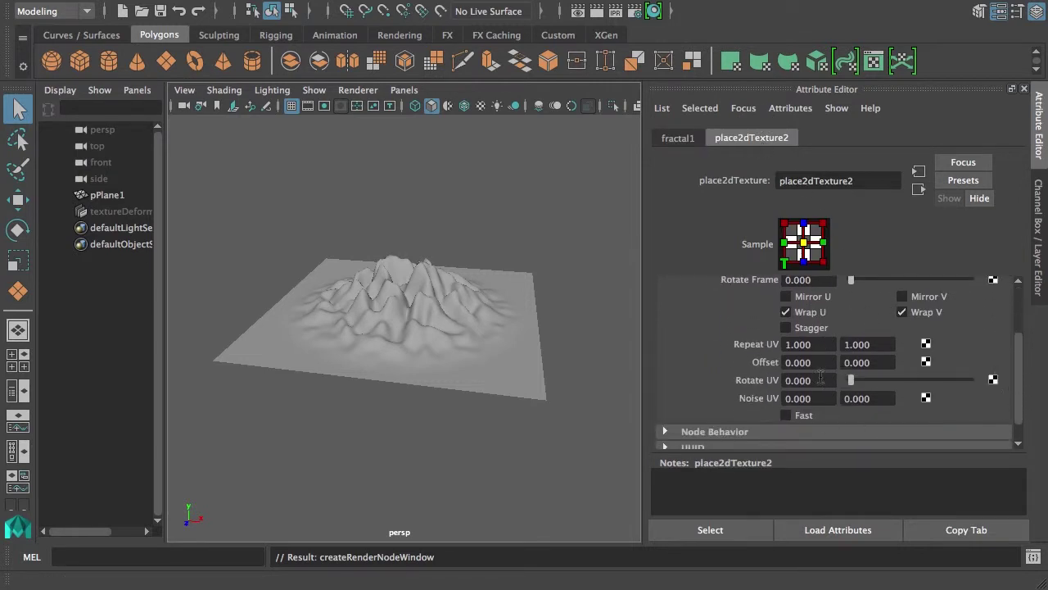
mouse_move(853, 381)
mouse_down()
mouse_move(956, 377)
mouse_move(852, 374)
mouse_move(868, 377)
mouse_up()
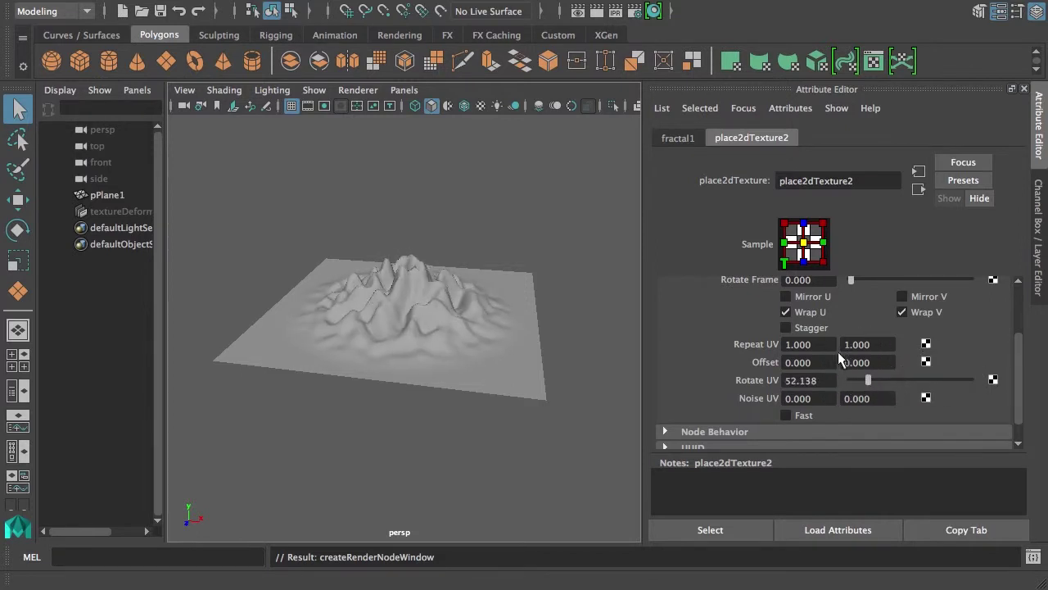
drag(1018, 349, 1008, 285)
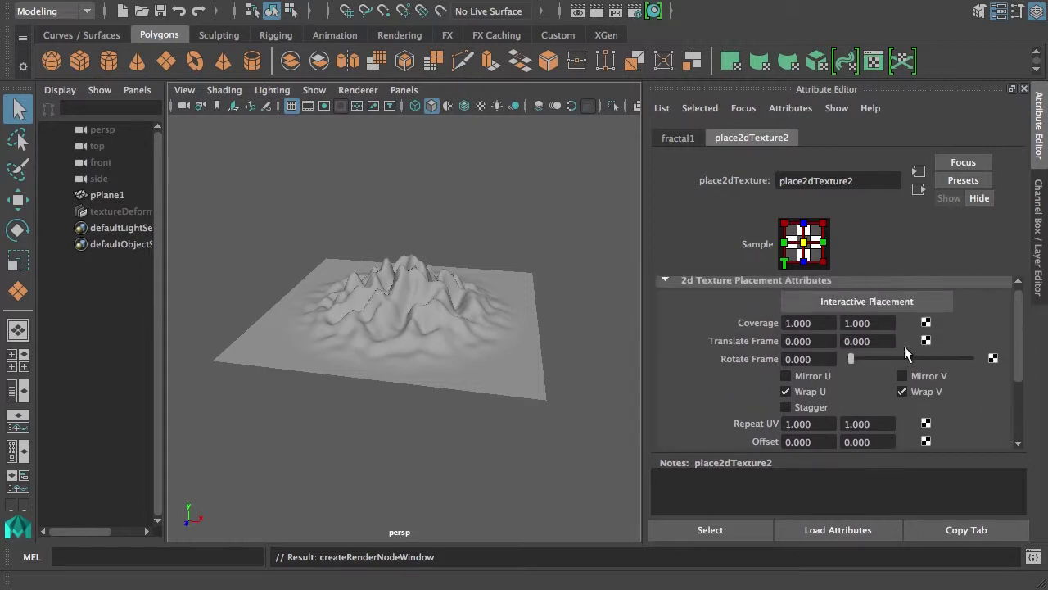
drag(1009, 348, 1010, 370)
Try Repeat UV values of 2 × 12 and then 0.5 × 0.5
double_click(814, 329)
text(2)
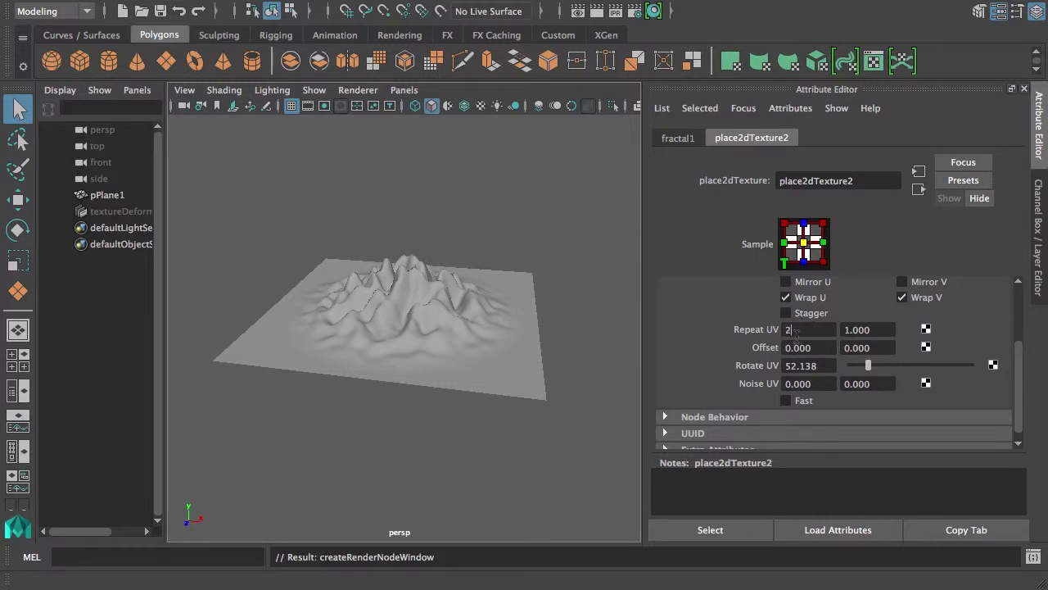
click(867, 329)
text(12)
key(Tab)
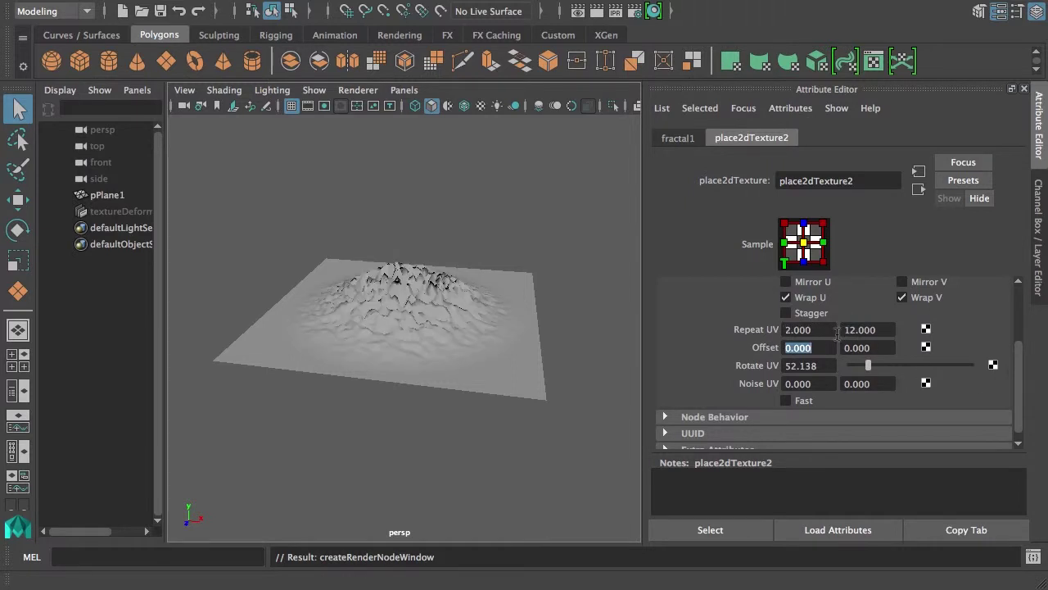
double_click(807, 330)
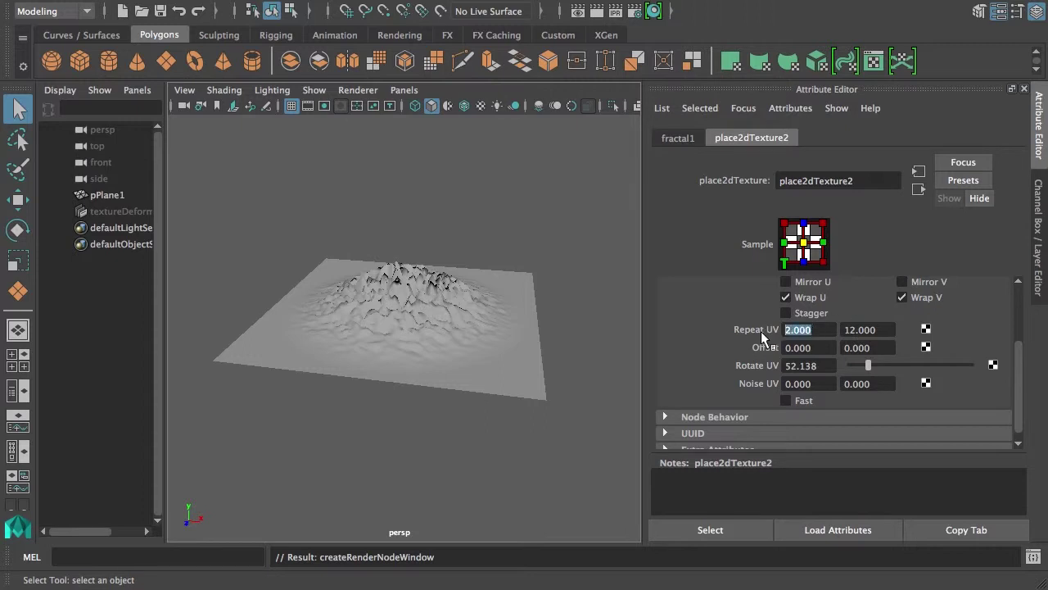
text(0.5)
click(843, 331)
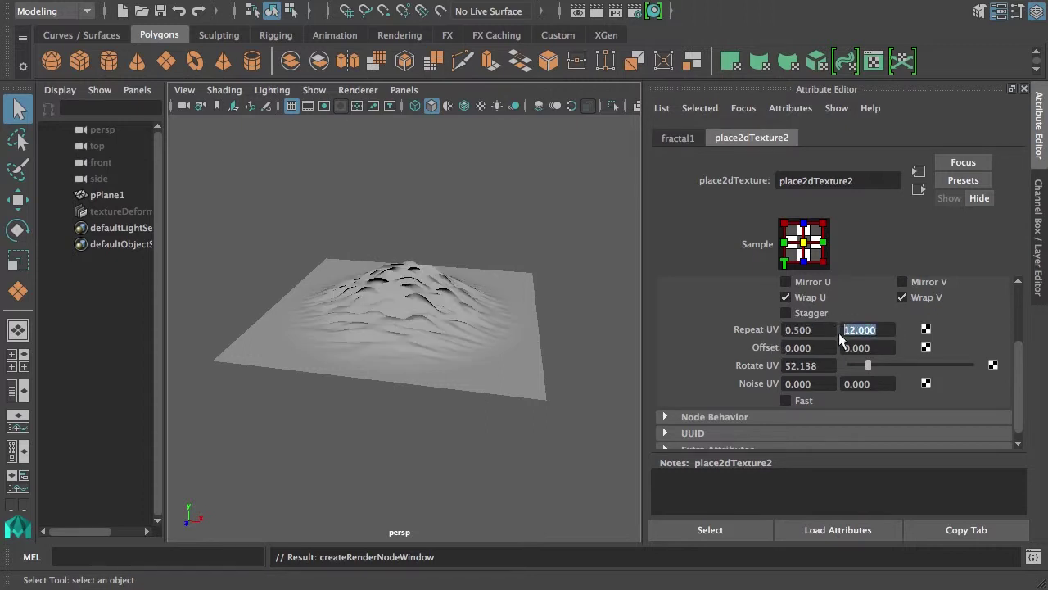
key(Return)
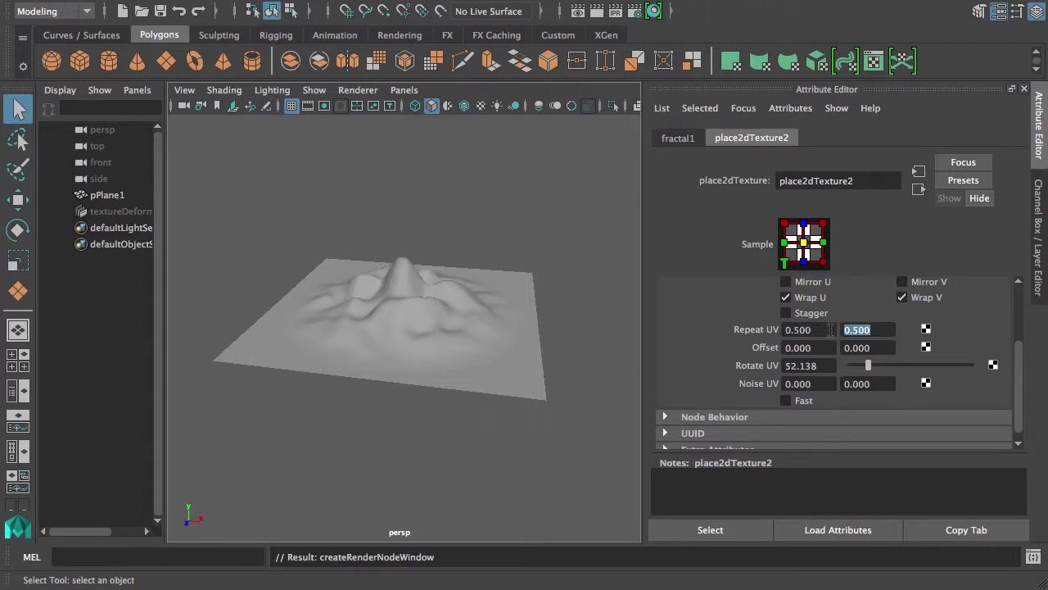
Reset Repeat UV to 1 × 1
double_click(807, 329)
text(1)
key(Tab)
text(1)
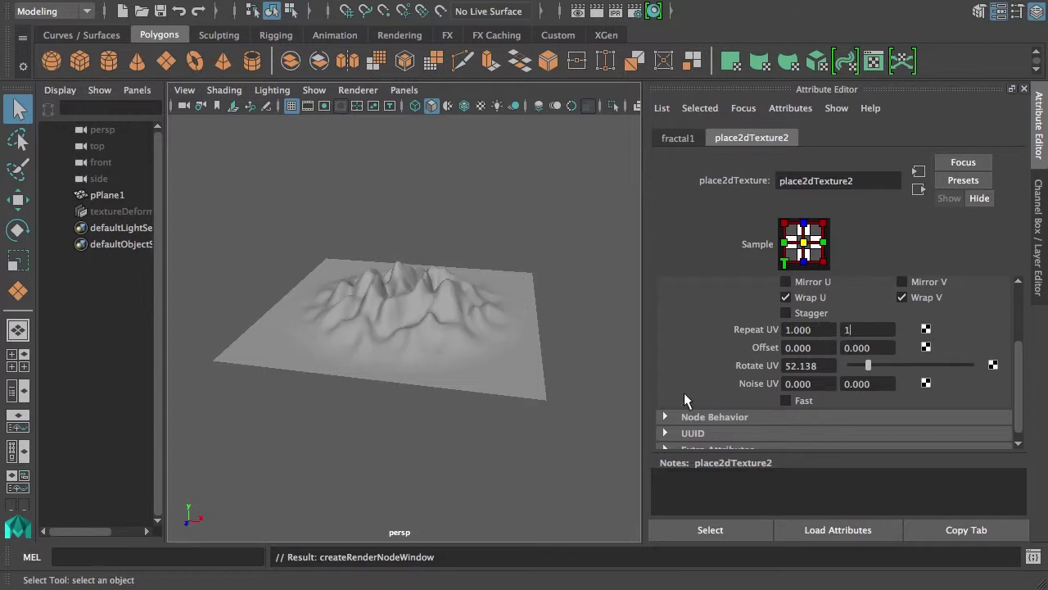
key(Tab)
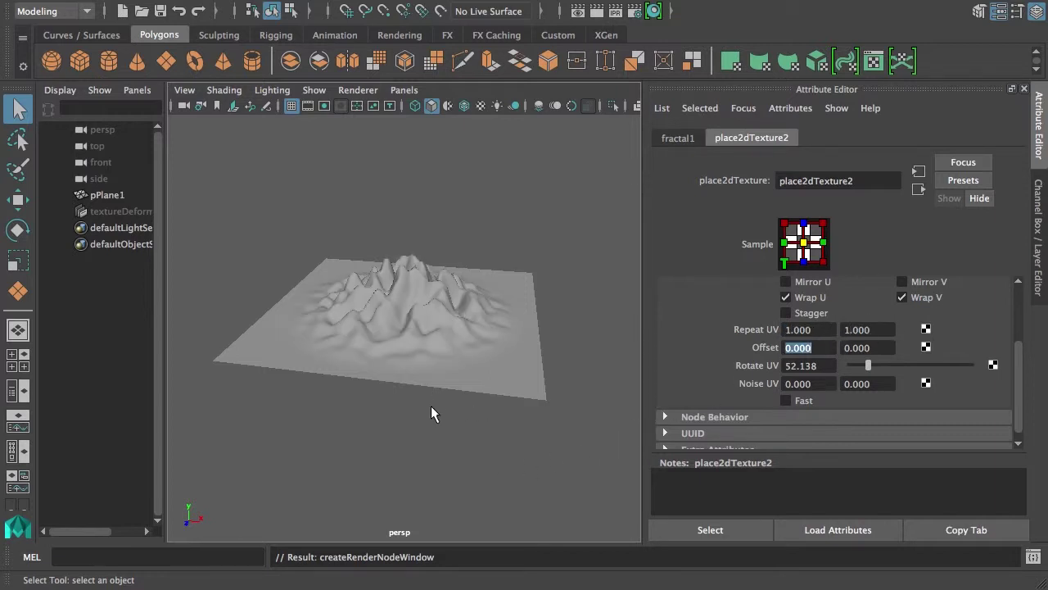
alt+drag(431, 414, 398, 393)
Tumble, dolly and track the camera close to the mountain ridges and valleys
alt+right_drag(398, 393, 546, 386)
alt+middle_drag(545, 386, 489, 366)
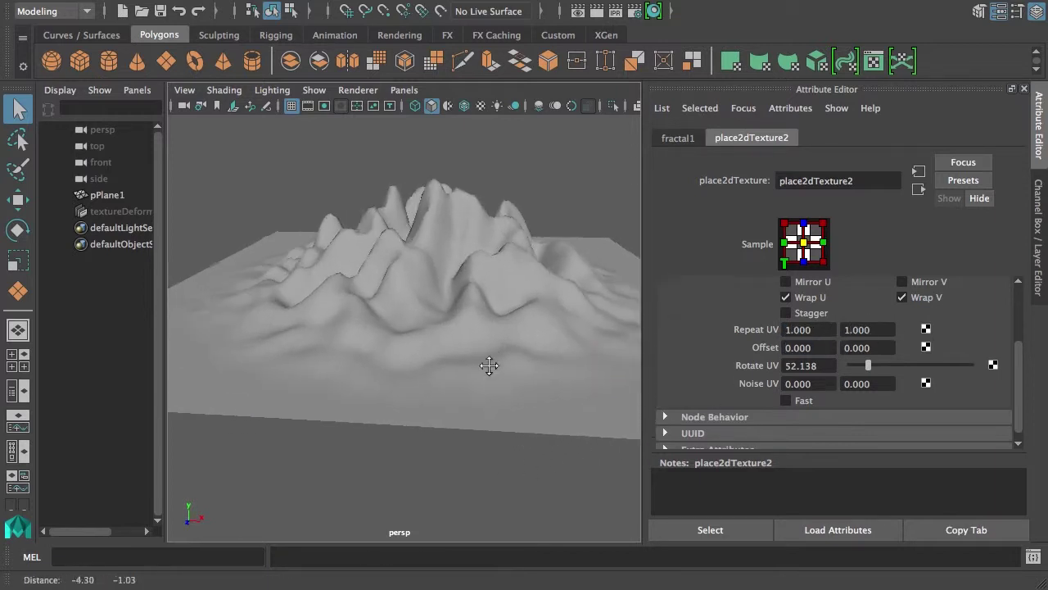
alt+drag(489, 366, 440, 402)
alt+right_drag(440, 403, 502, 391)
alt+middle_drag(503, 390, 459, 402)
alt+right_drag(458, 402, 541, 401)
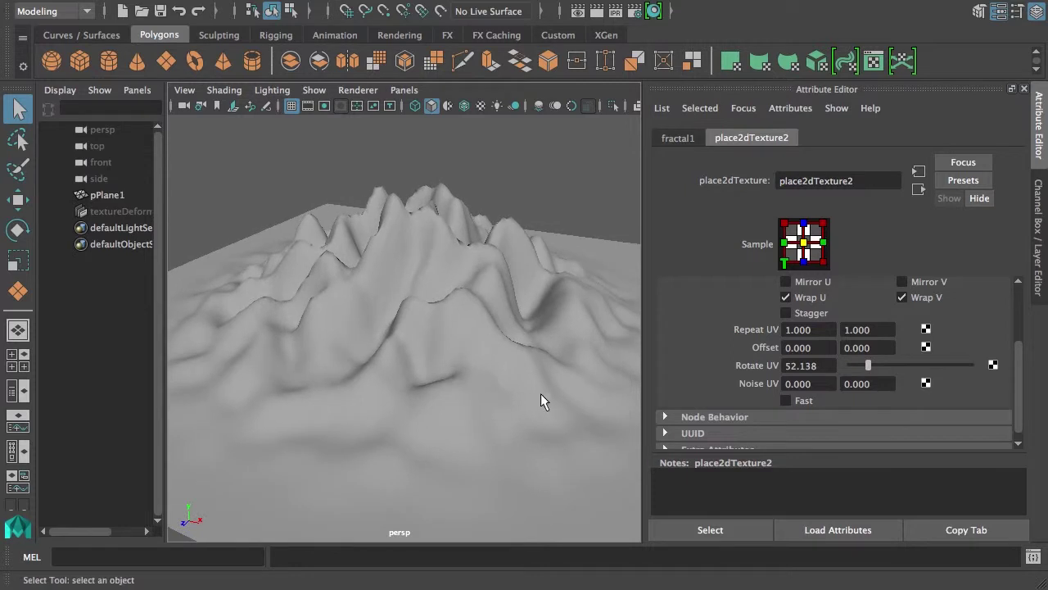